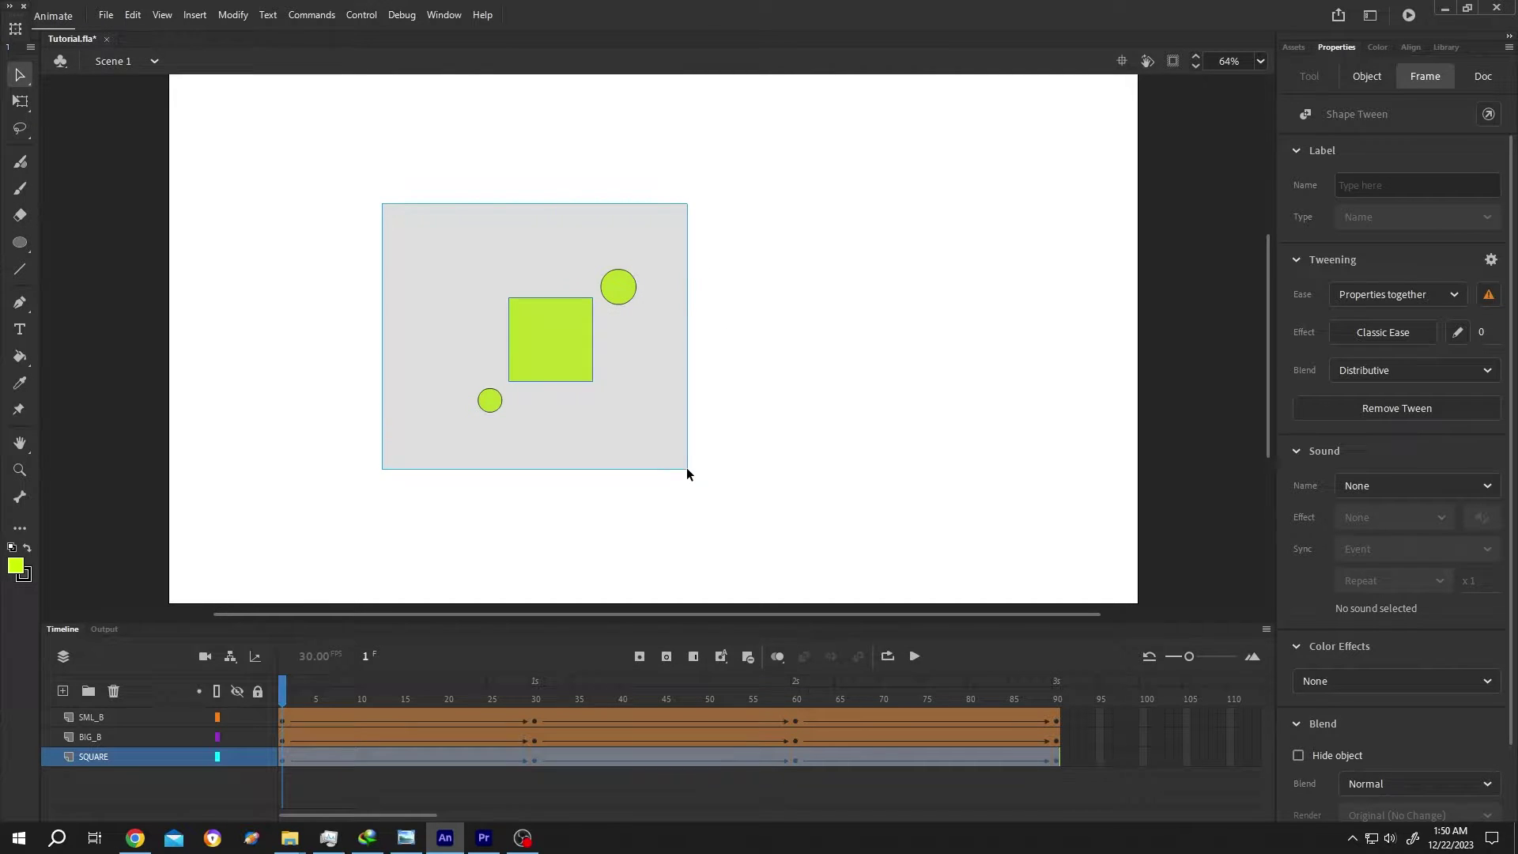
- Select the shapes and the SML_B layer, and preview the tween from frame 1
click(627, 385)
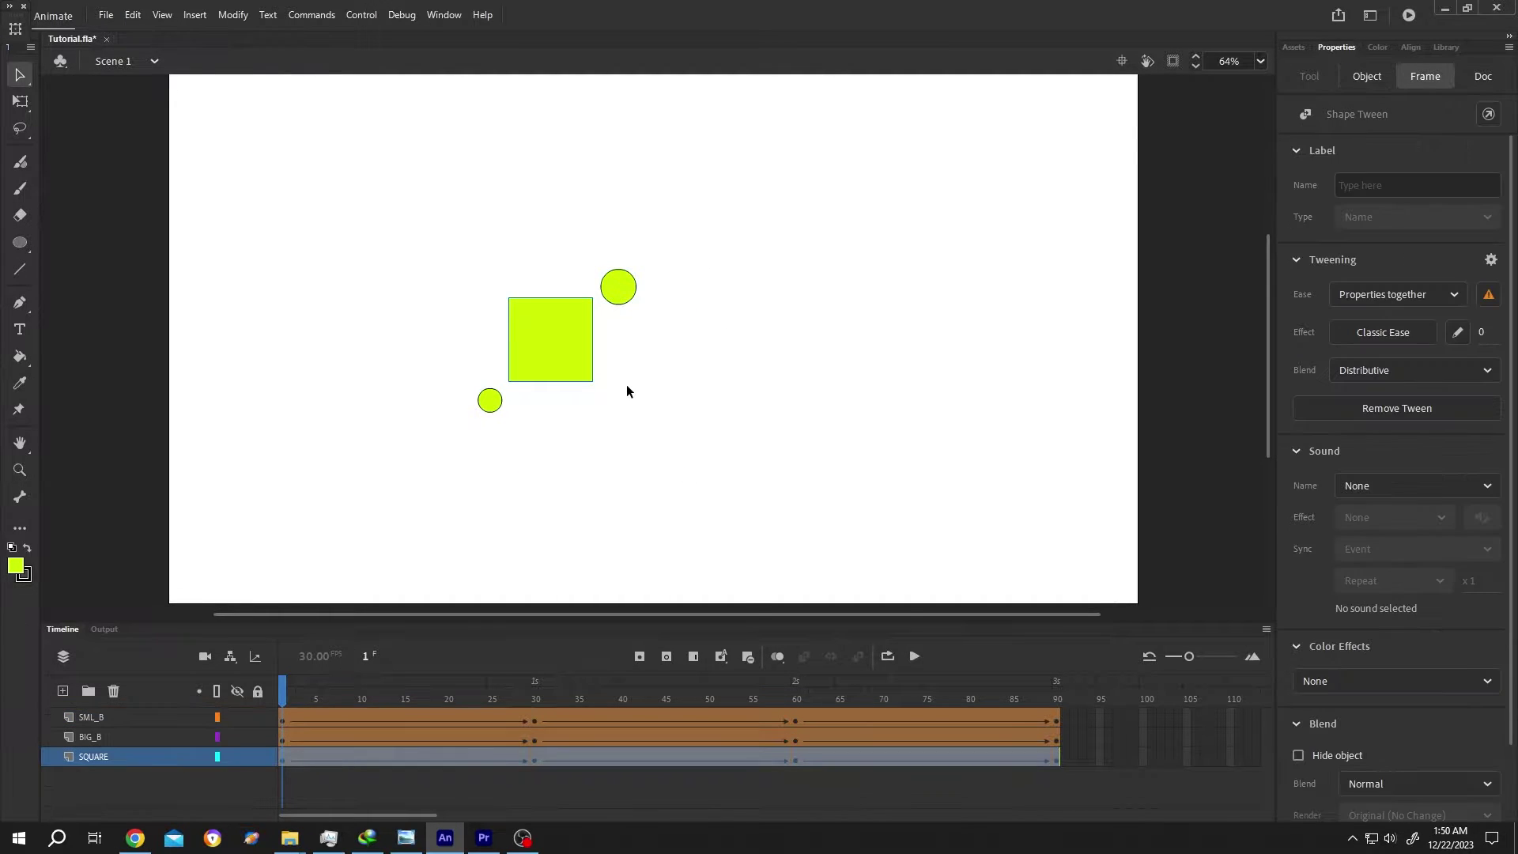
click(110, 741)
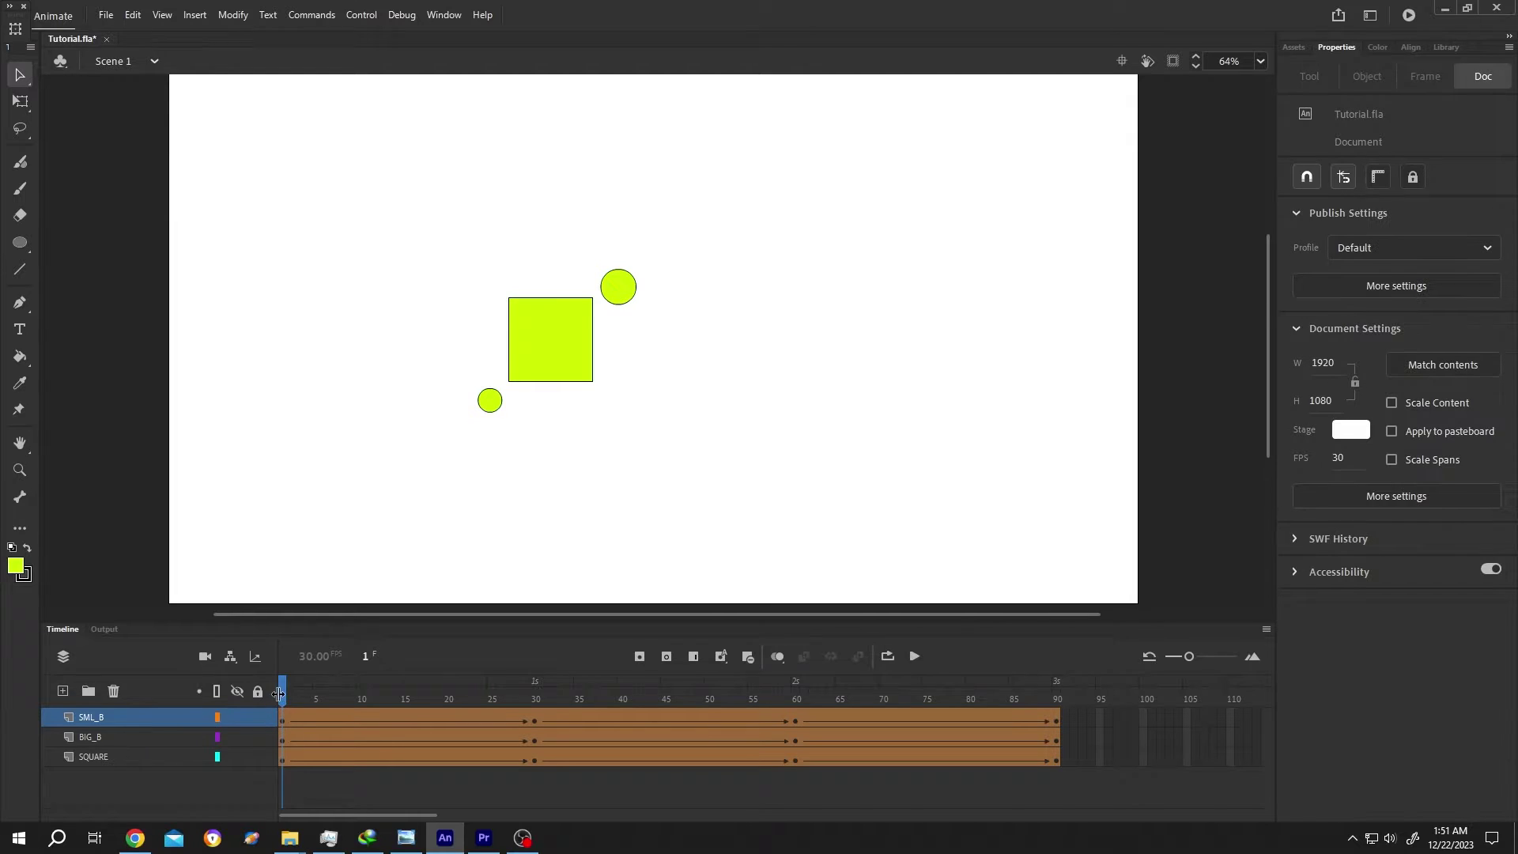
drag(283, 695, 292, 694)
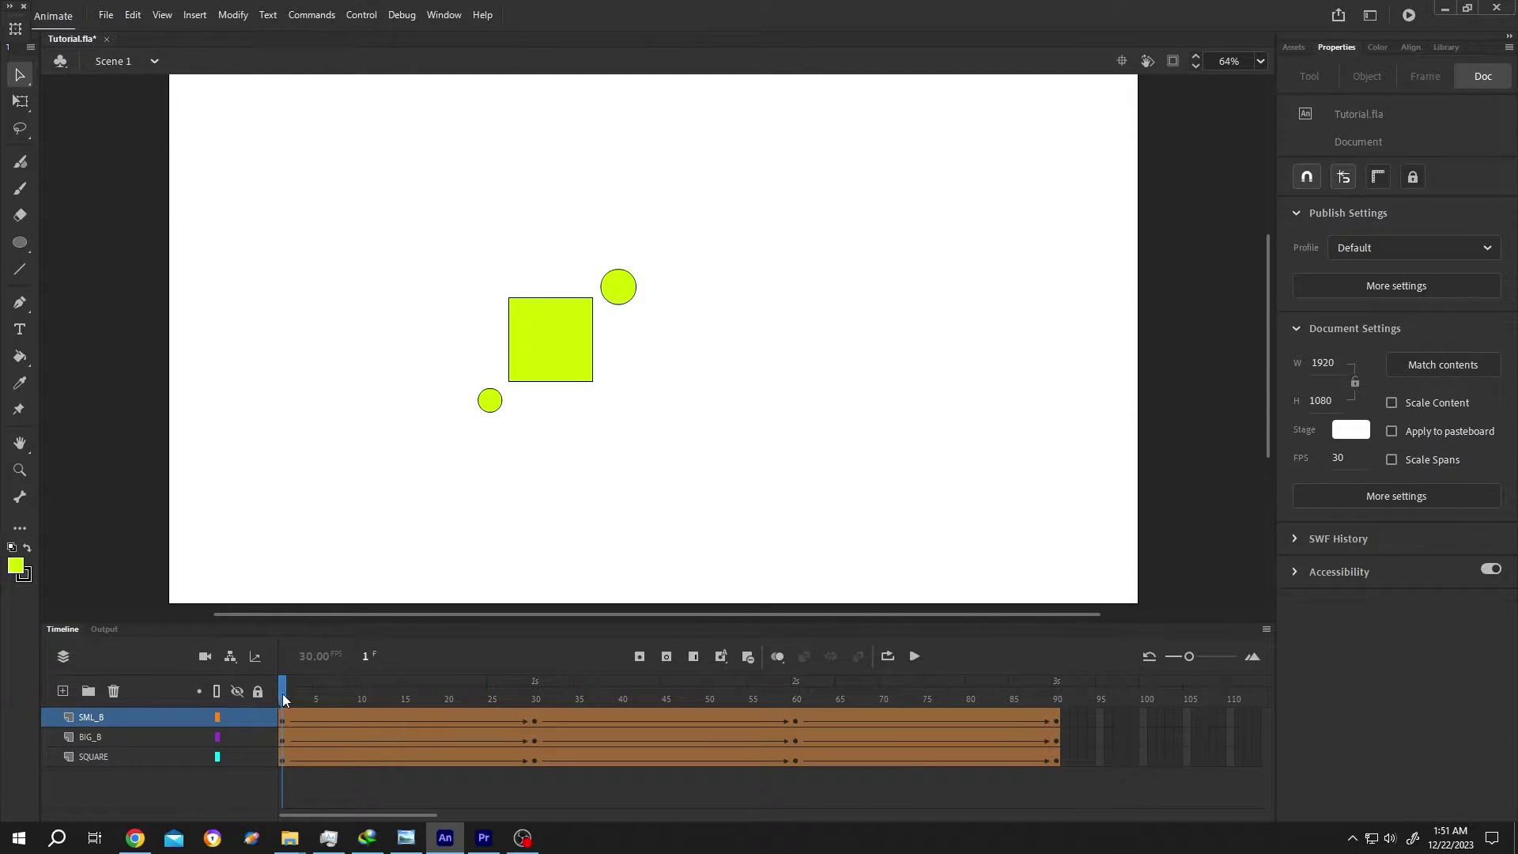
click(285, 781)
drag(374, 206, 692, 444)
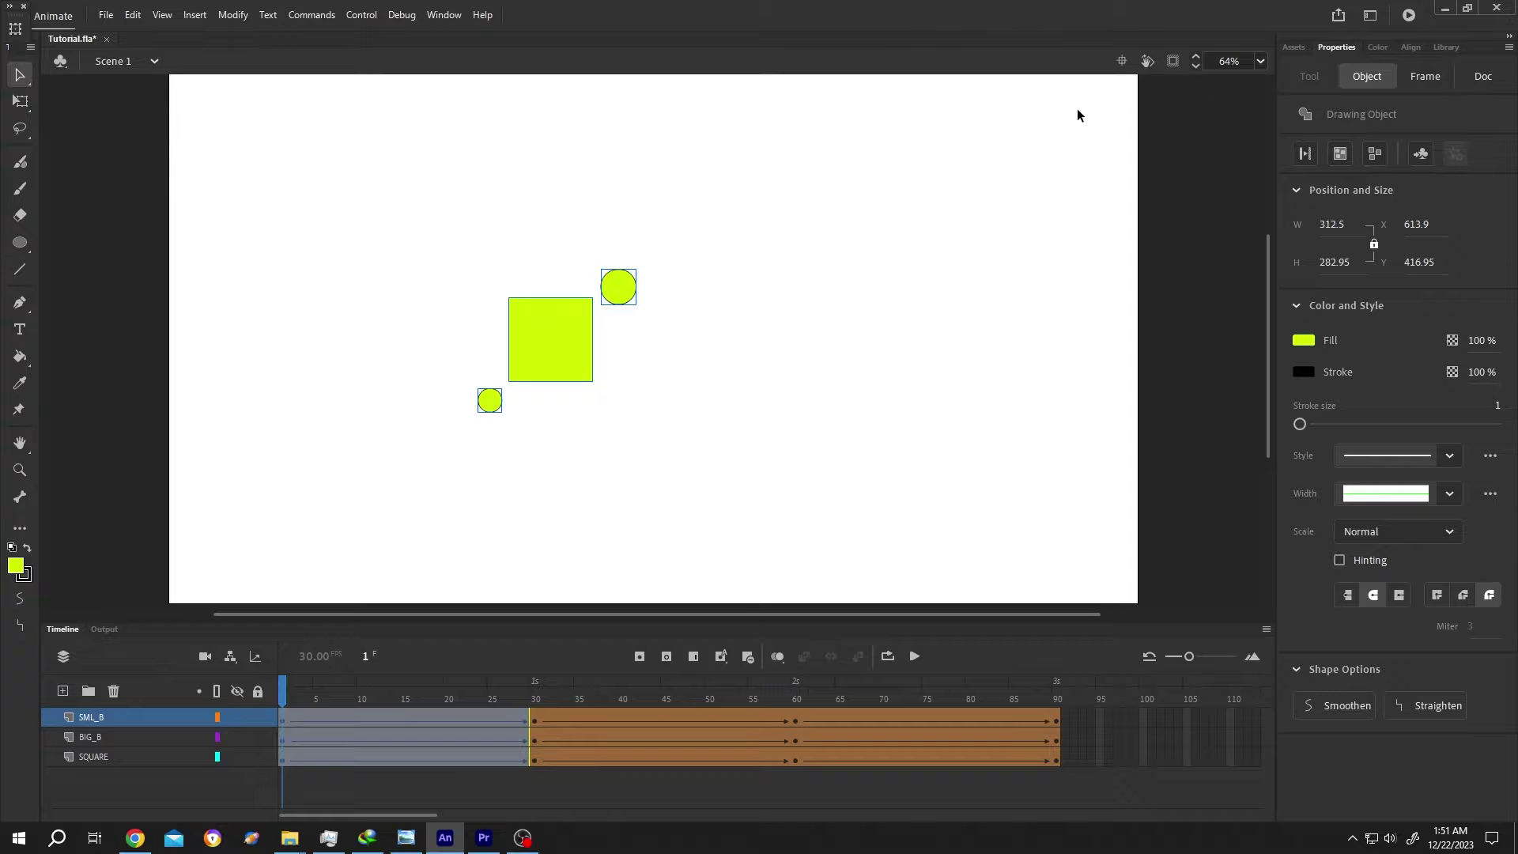
click(661, 506)
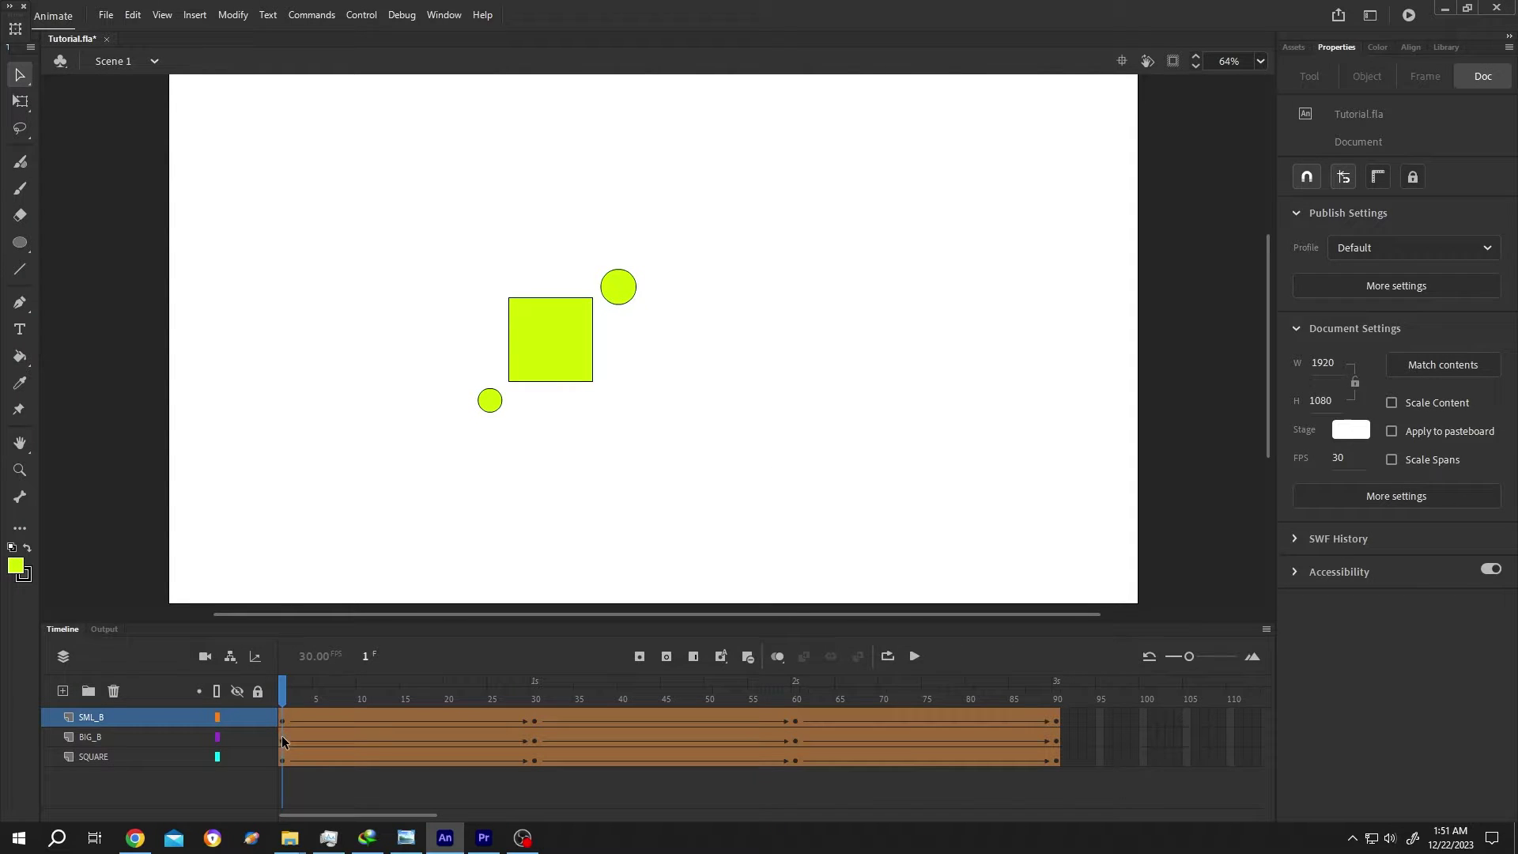
- Move the shapes on frames 1–90 to the top-right corner with Free Transform and play
drag(282, 737, 1062, 790)
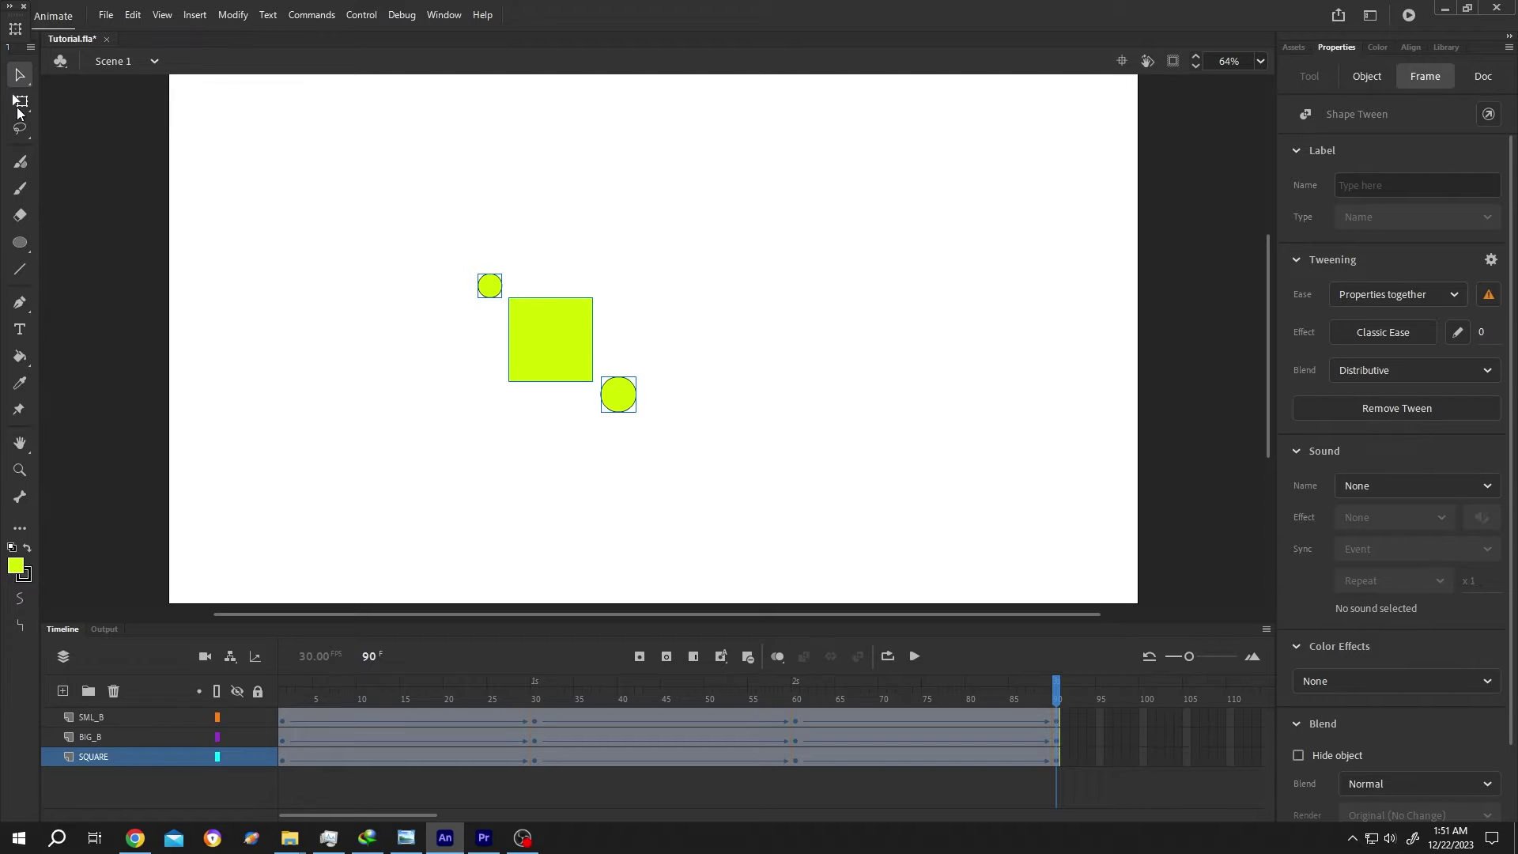
click(20, 103)
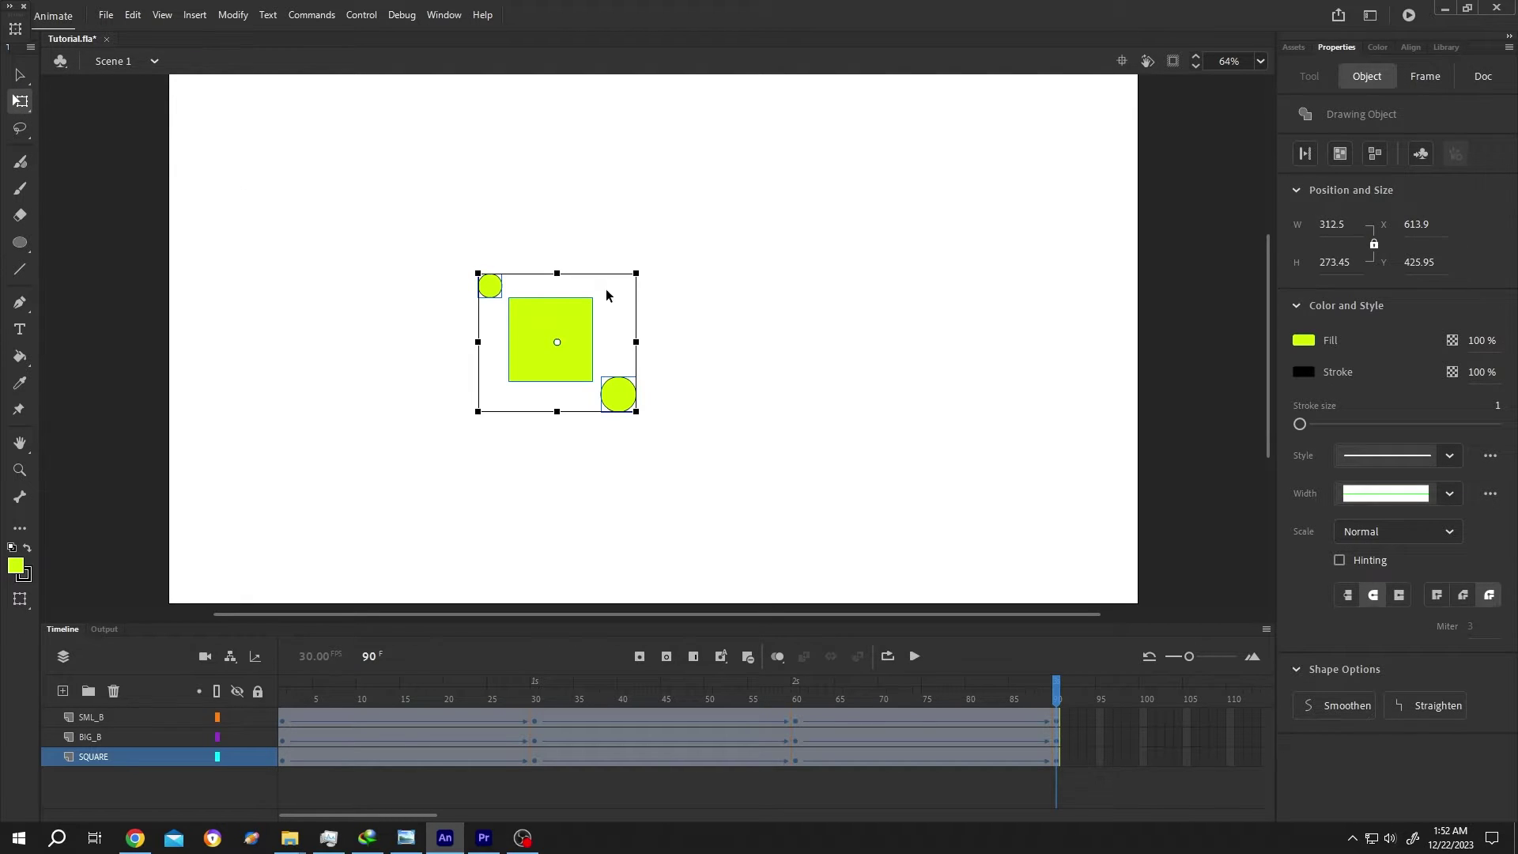
drag(579, 319, 1065, 142)
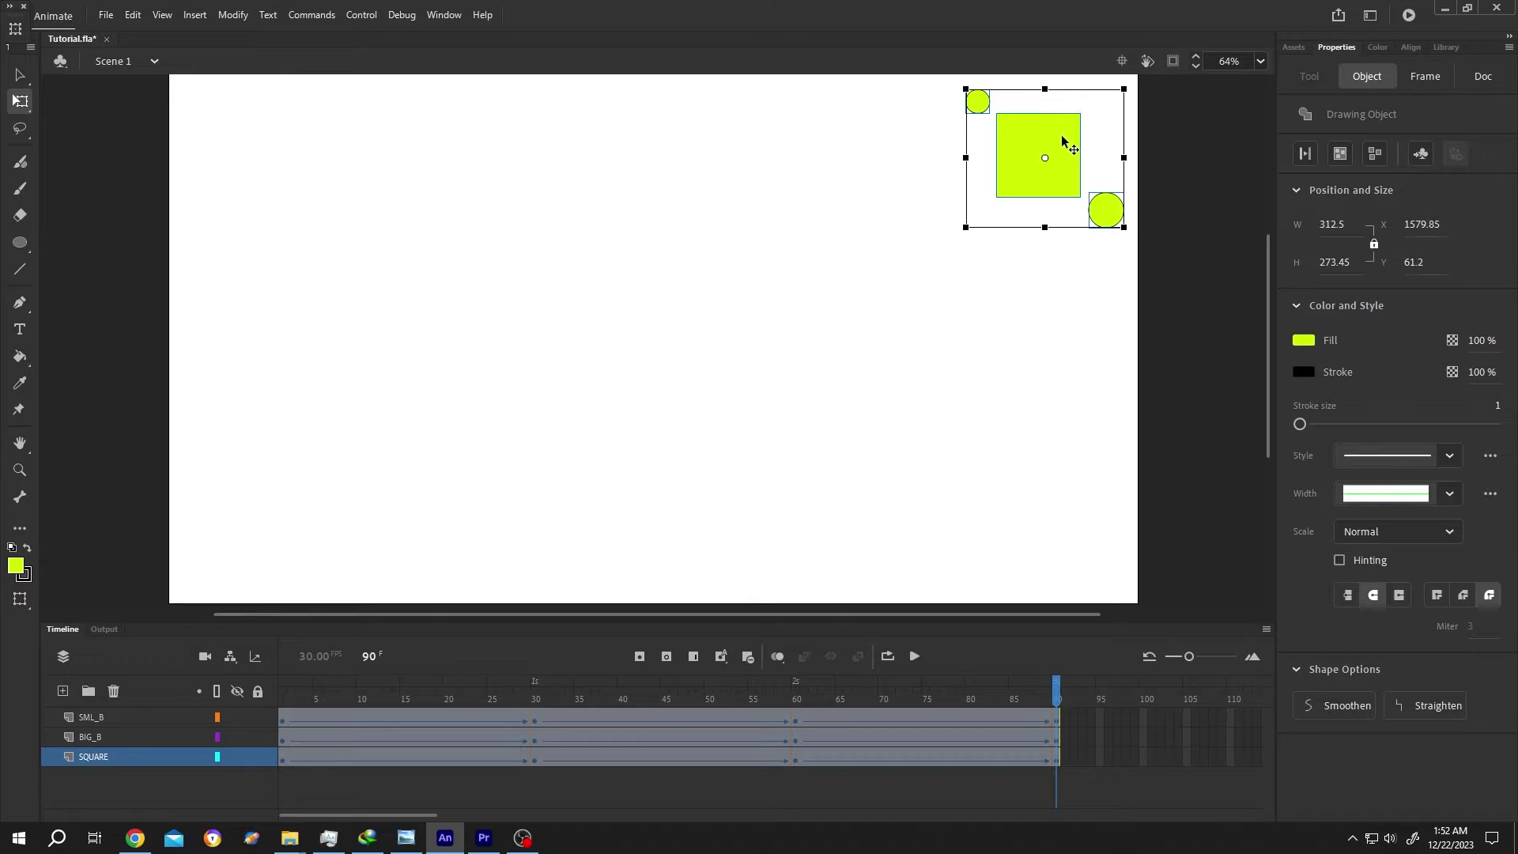
click(916, 657)
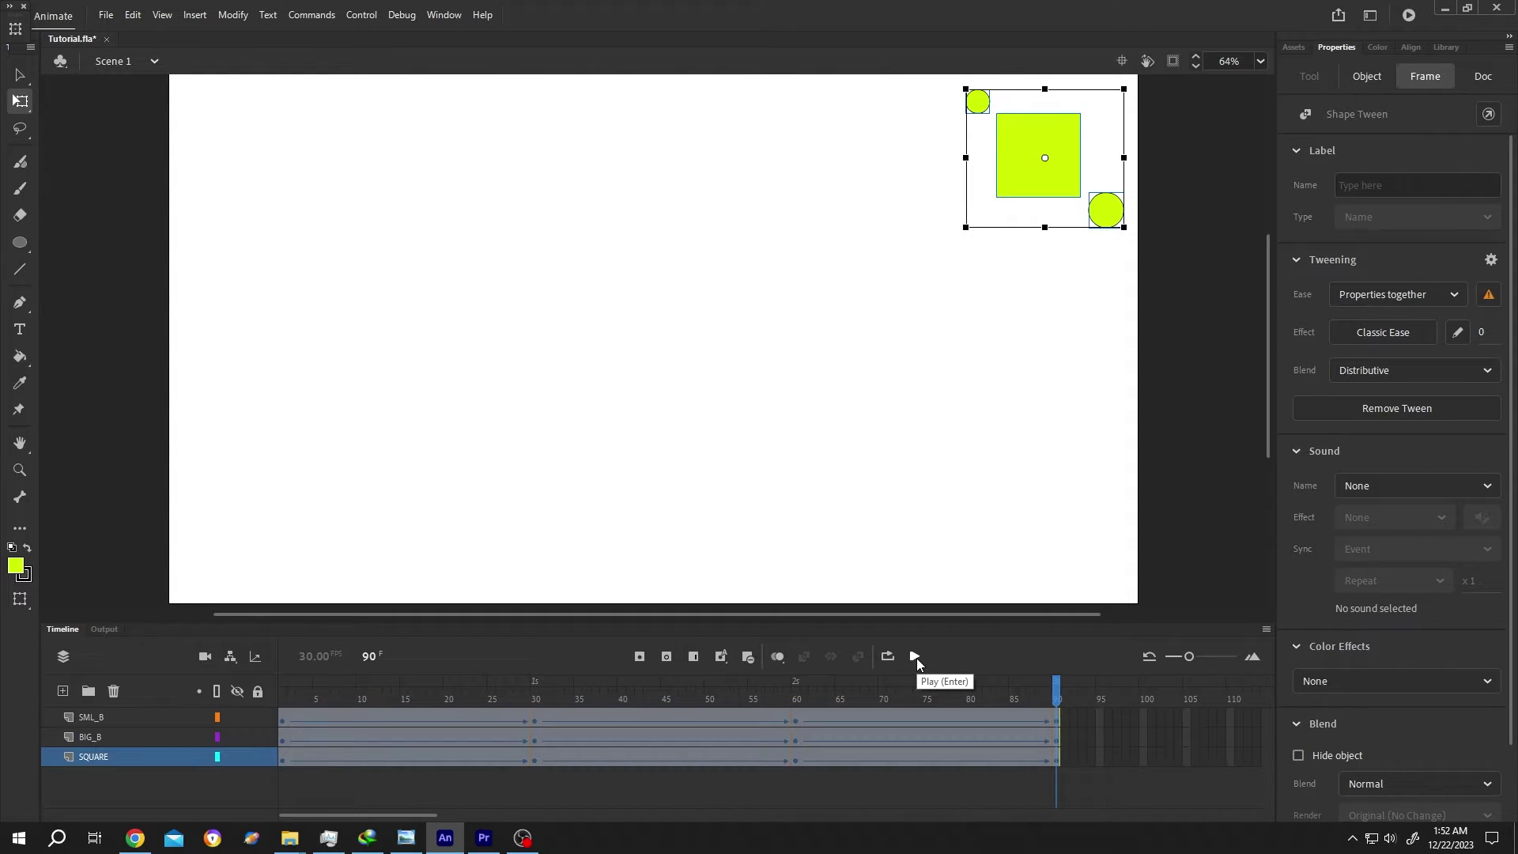
- Undo the corner move, deselect, and return the playhead to frame 1
key(ctrl+z)
click(780, 482)
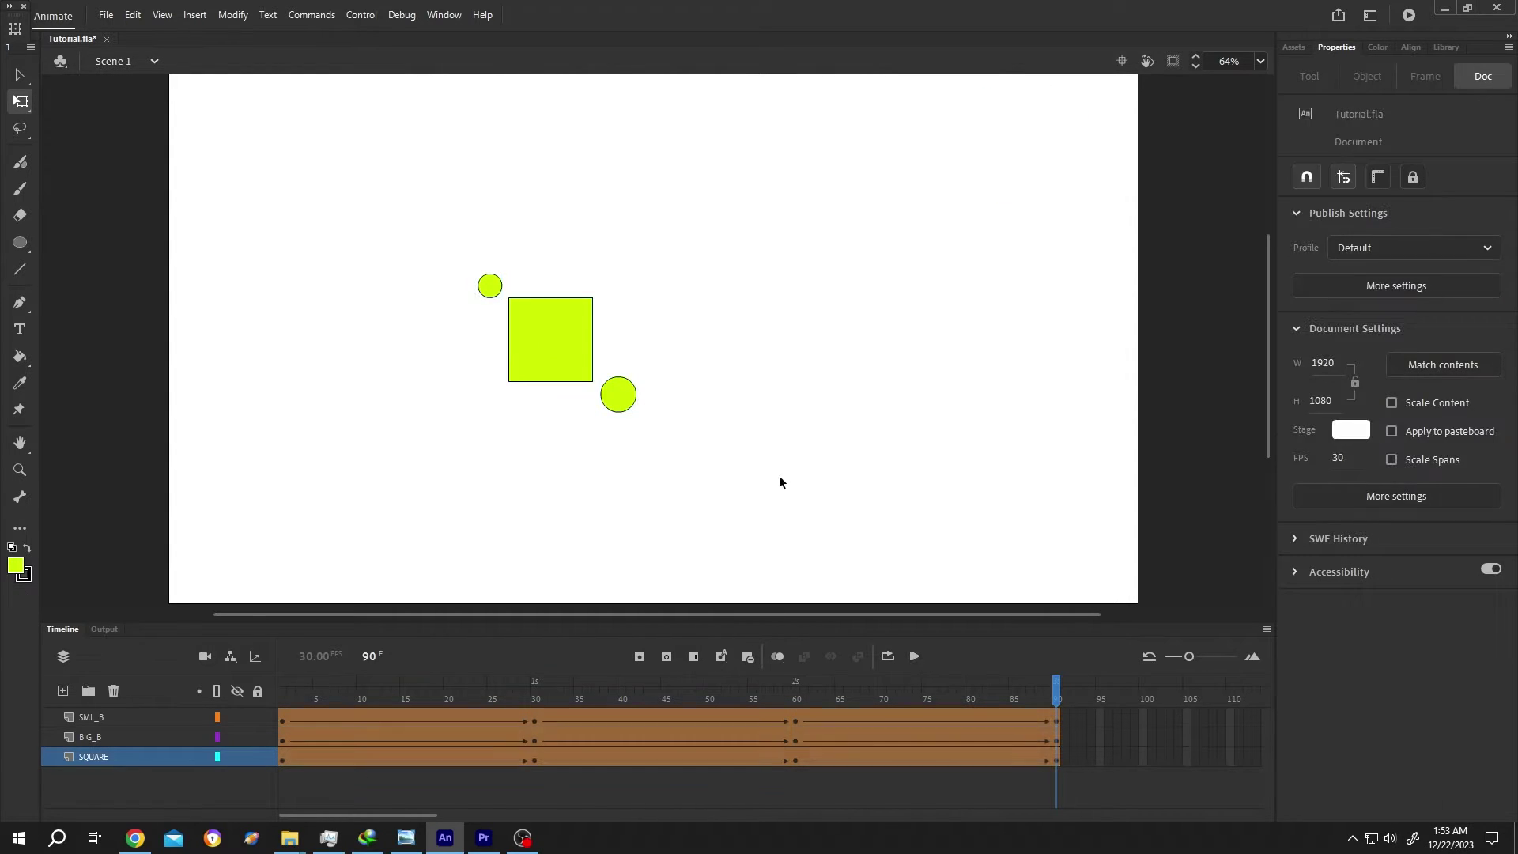
drag(1060, 694, 283, 694)
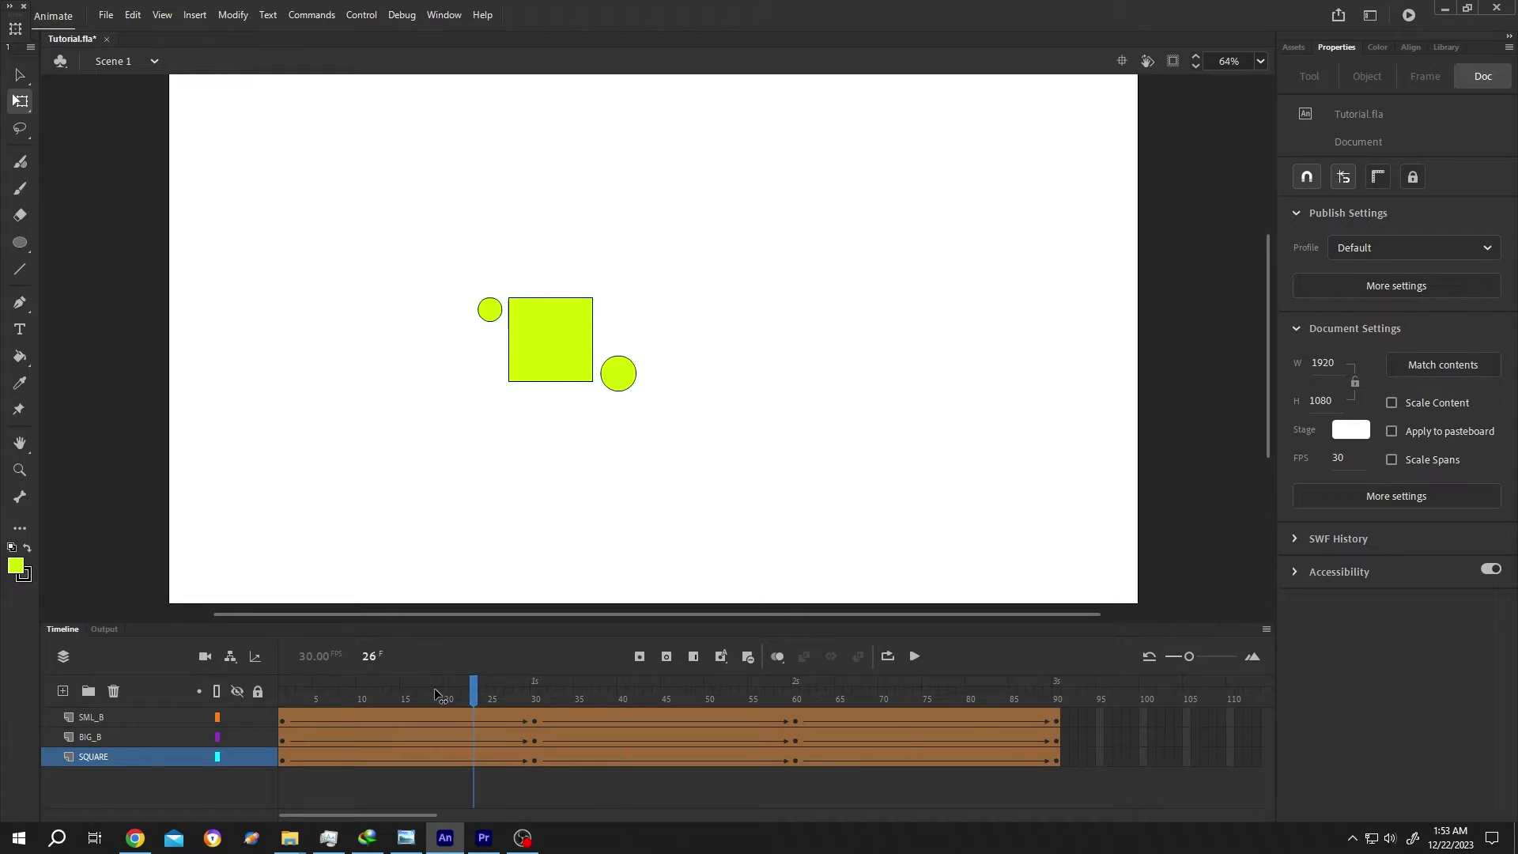
click(369, 18)
mouse_move(387, 263)
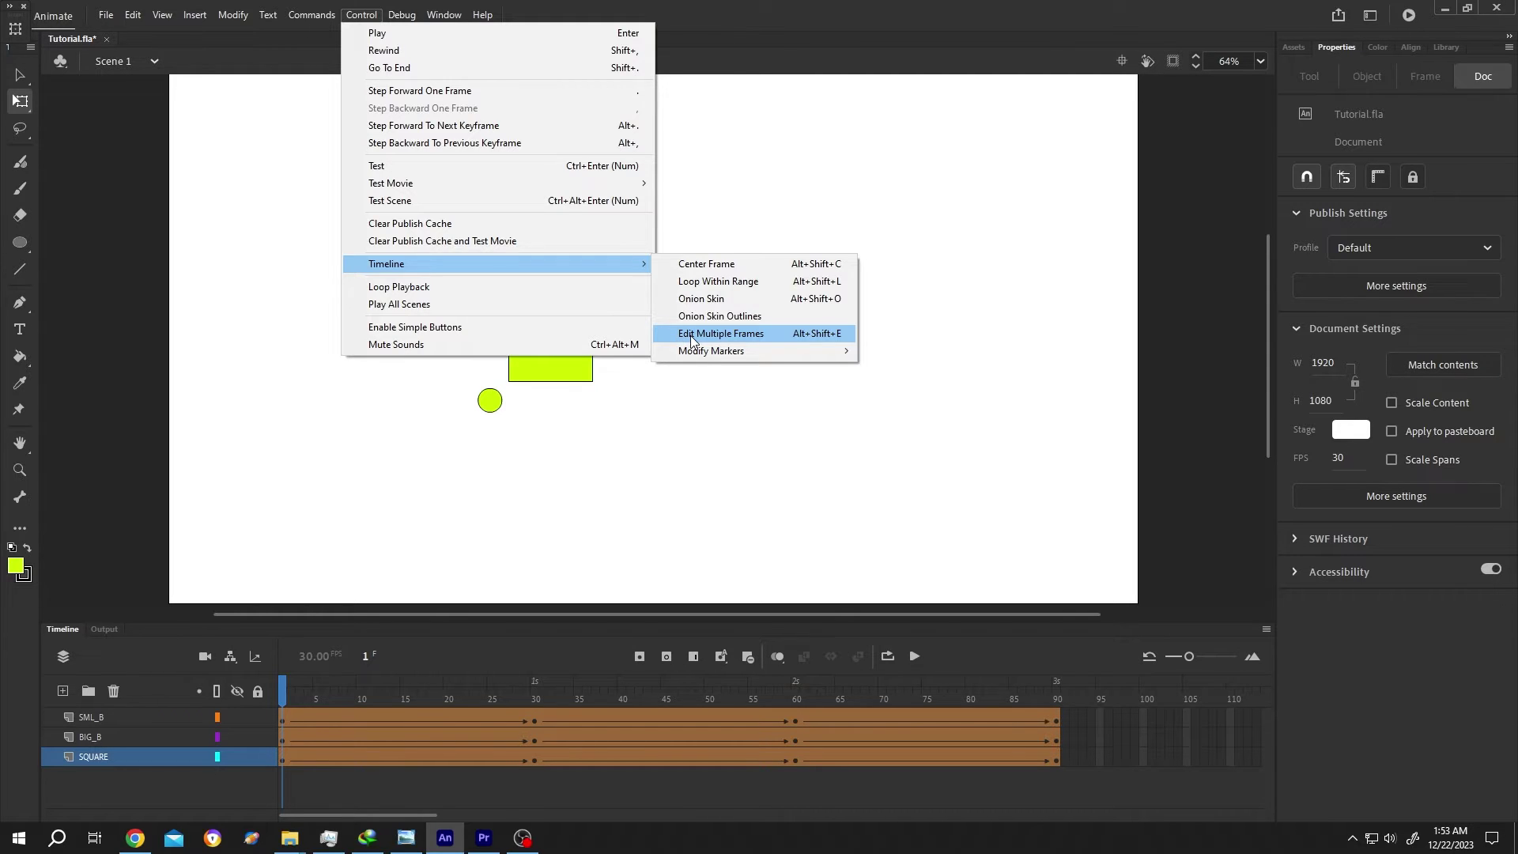
- Enable Edit Multiple Frames, then select all 90 frames of the three layers
click(692, 337)
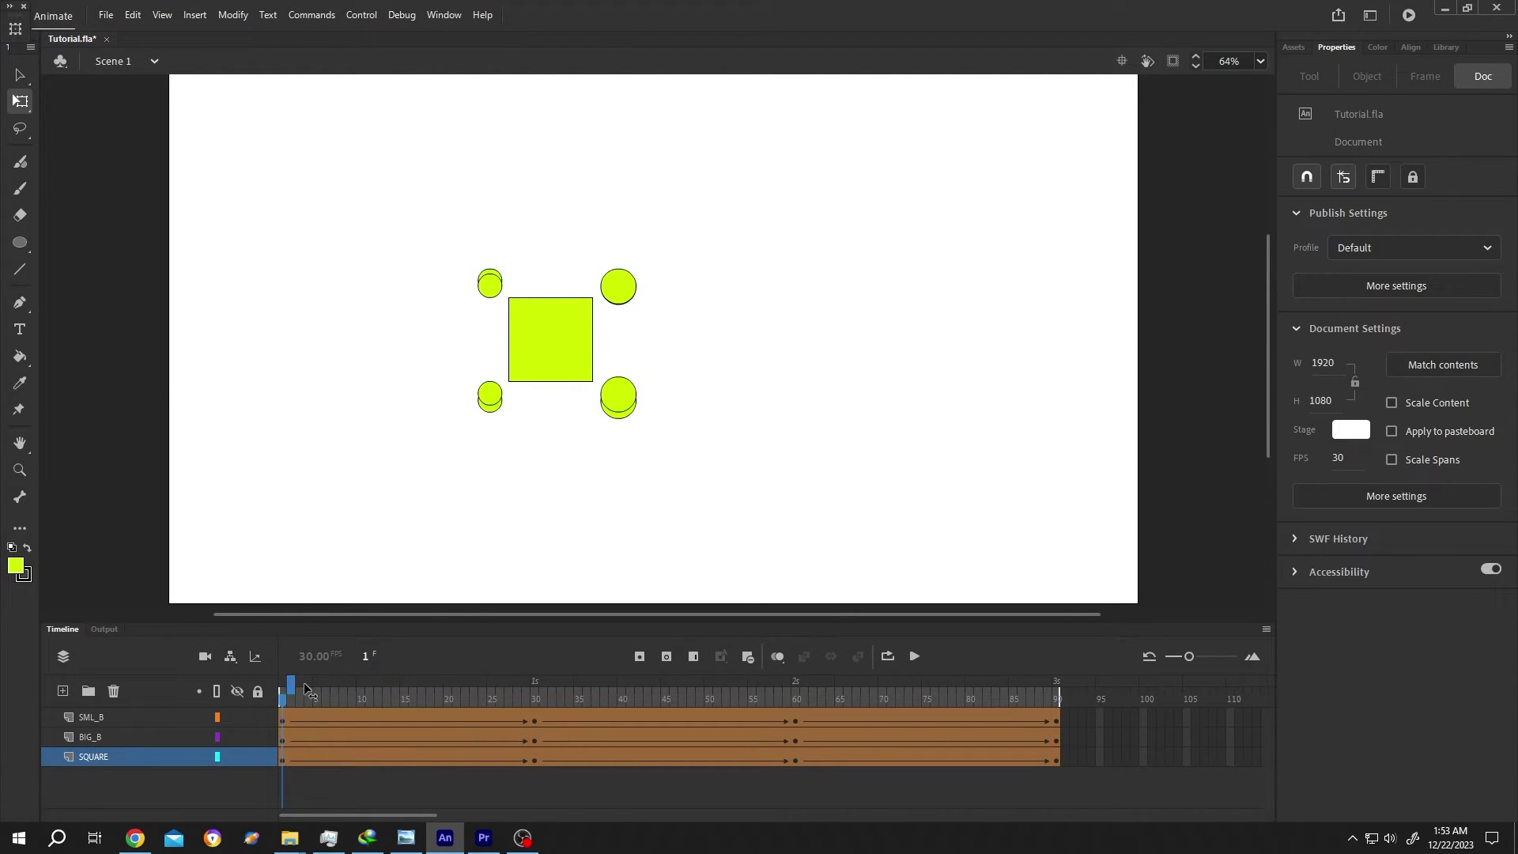
key(Return)
click(285, 694)
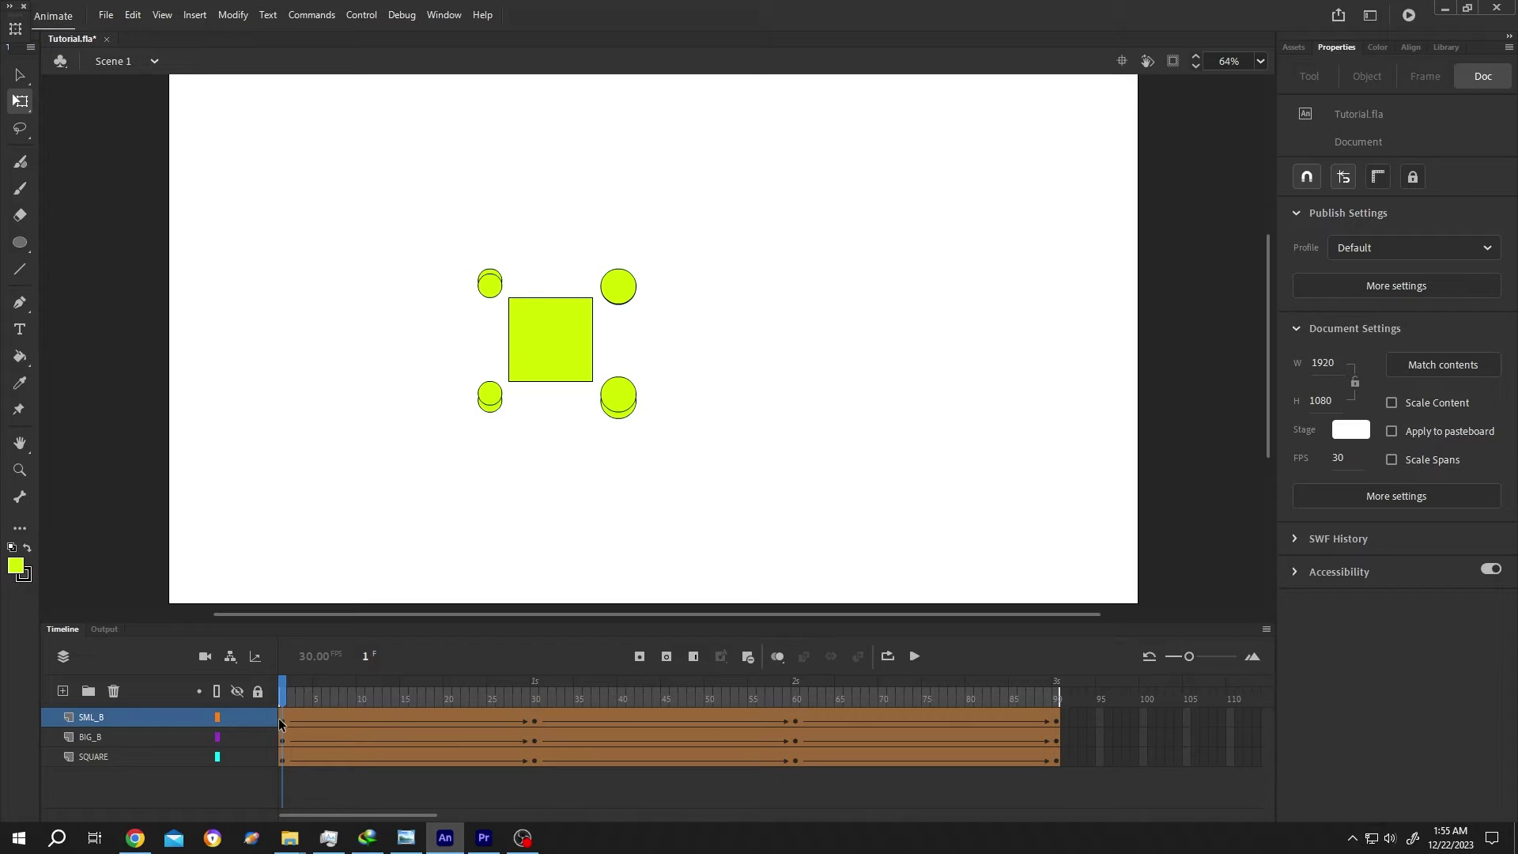
mouse_move(281, 719)
mouse_down()
mouse_move(864, 768)
mouse_move(1055, 765)
mouse_up()
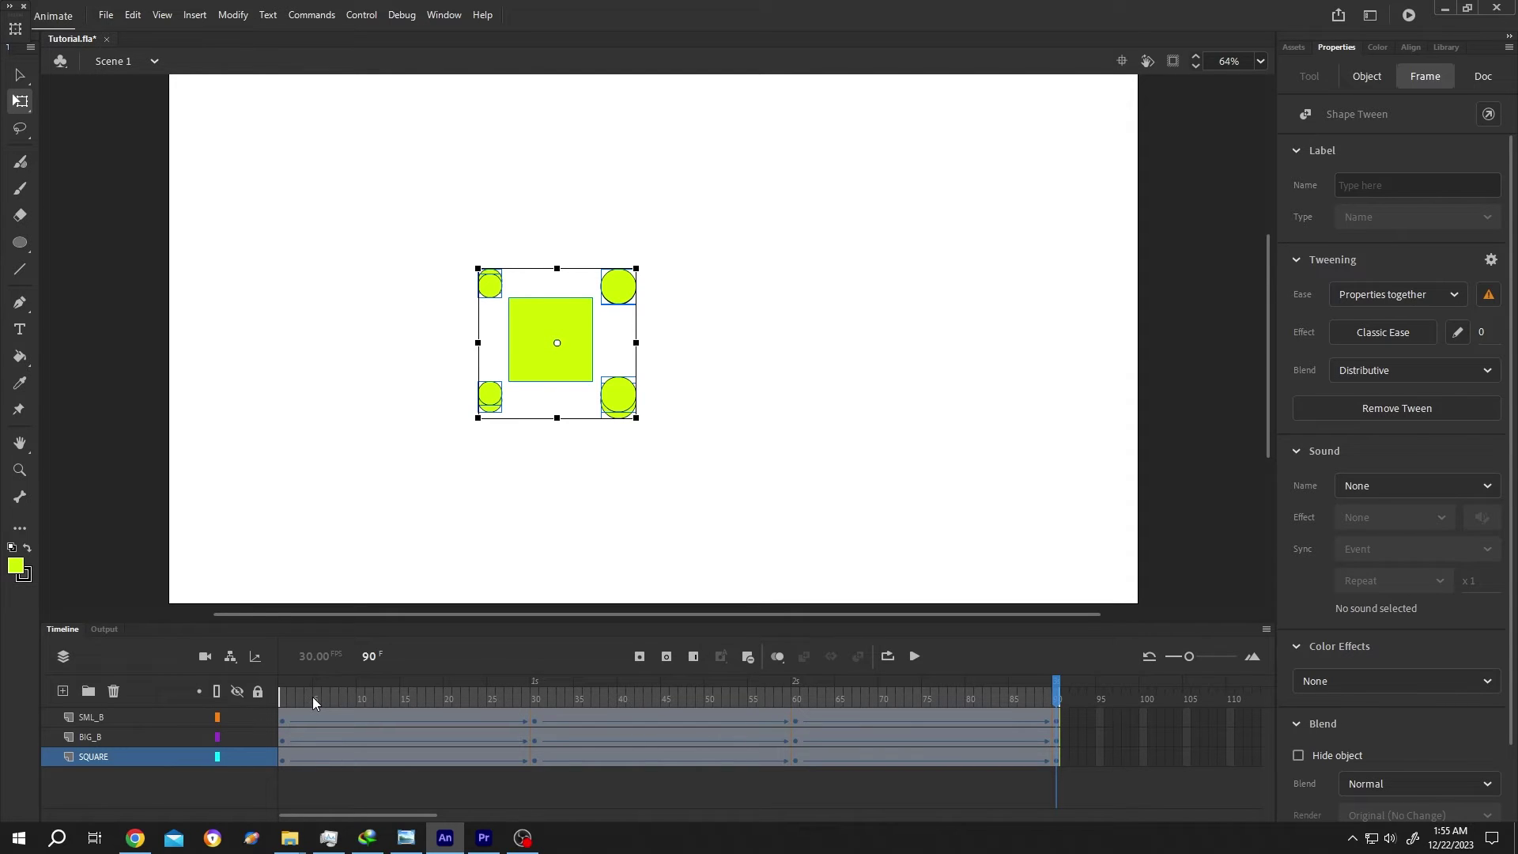
- Marquee-select the square and both circles, drag them top-right, and scale them up slightly
mouse_move(281, 697)
mouse_down()
mouse_move(454, 696)
mouse_move(281, 696)
mouse_up()
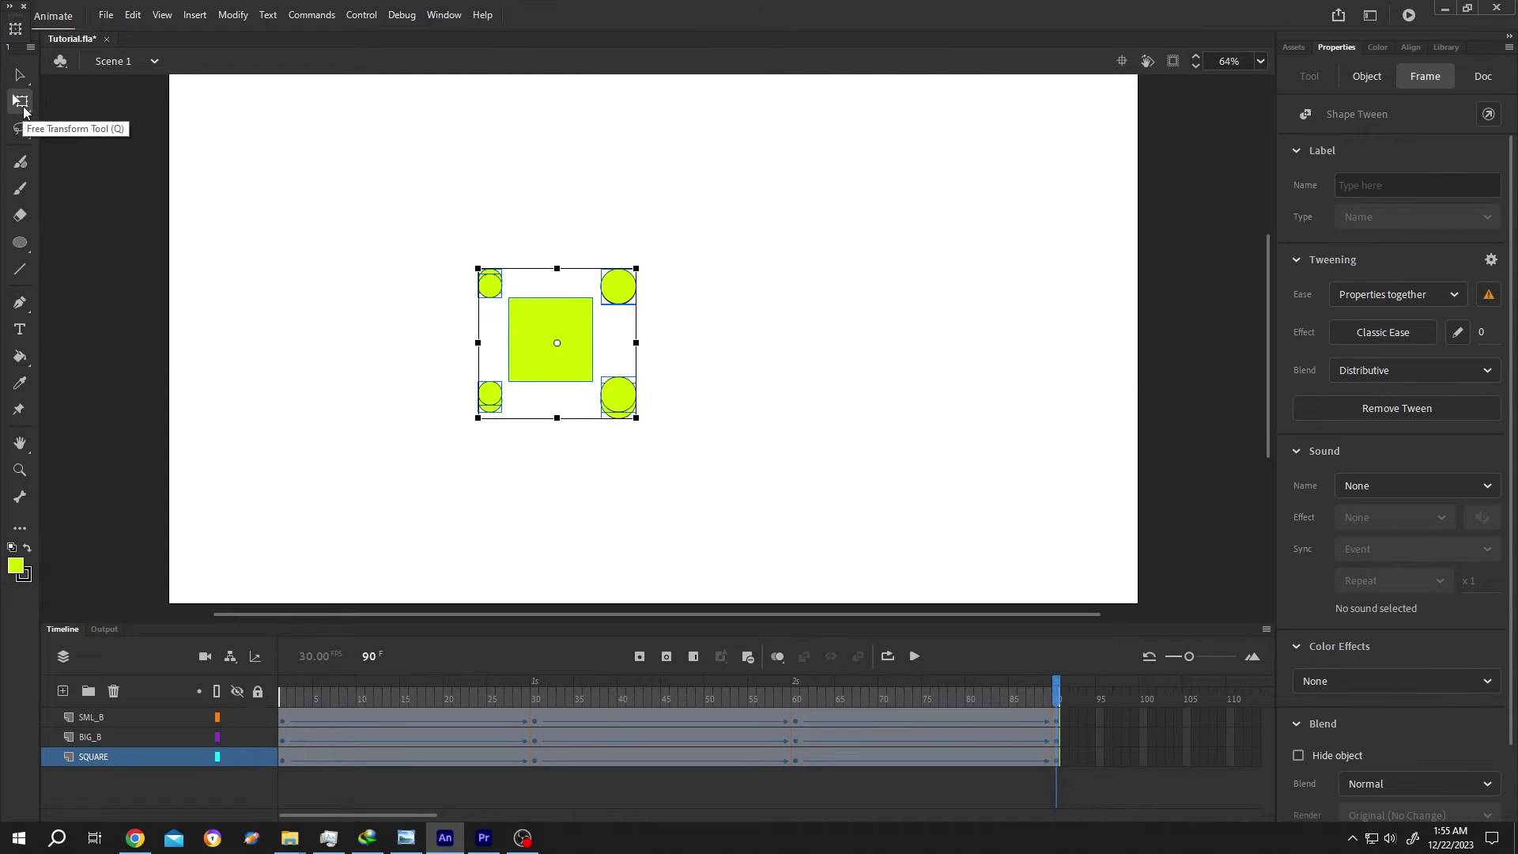
drag(371, 205, 774, 511)
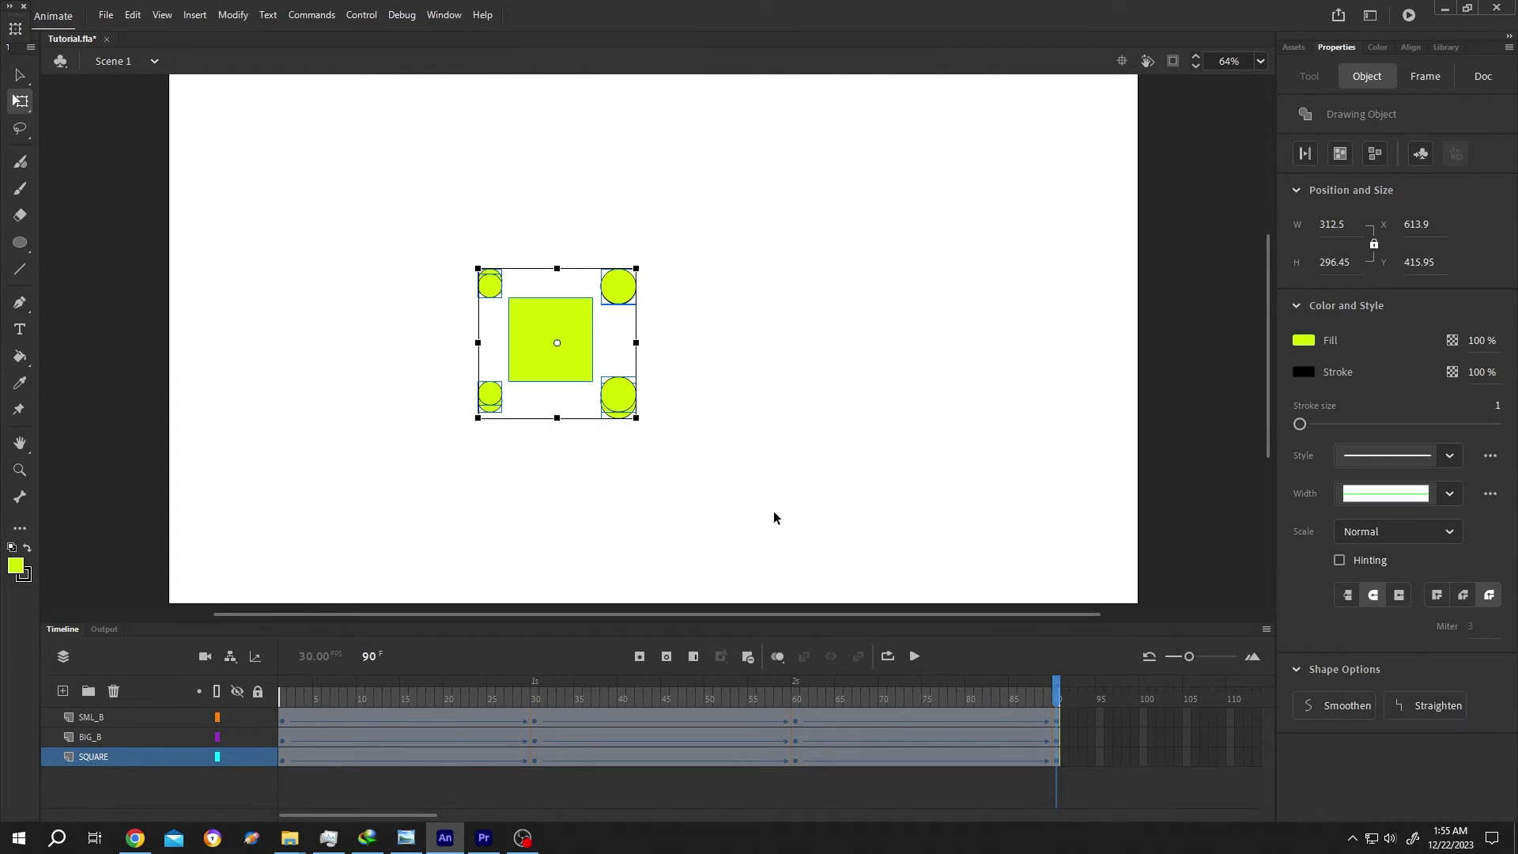
drag(557, 319, 1028, 152)
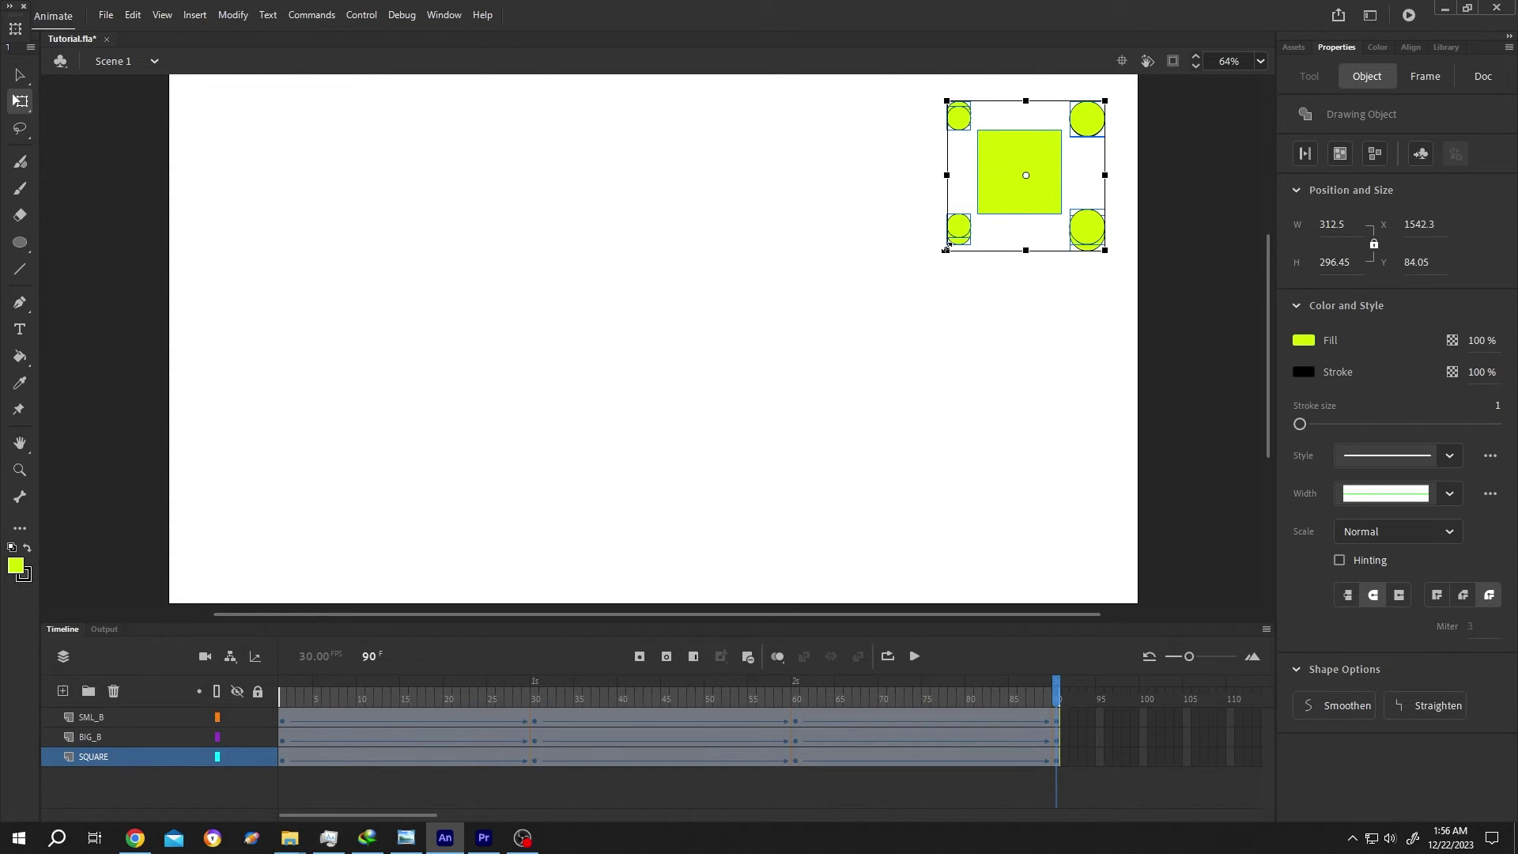
drag(946, 250, 931, 266)
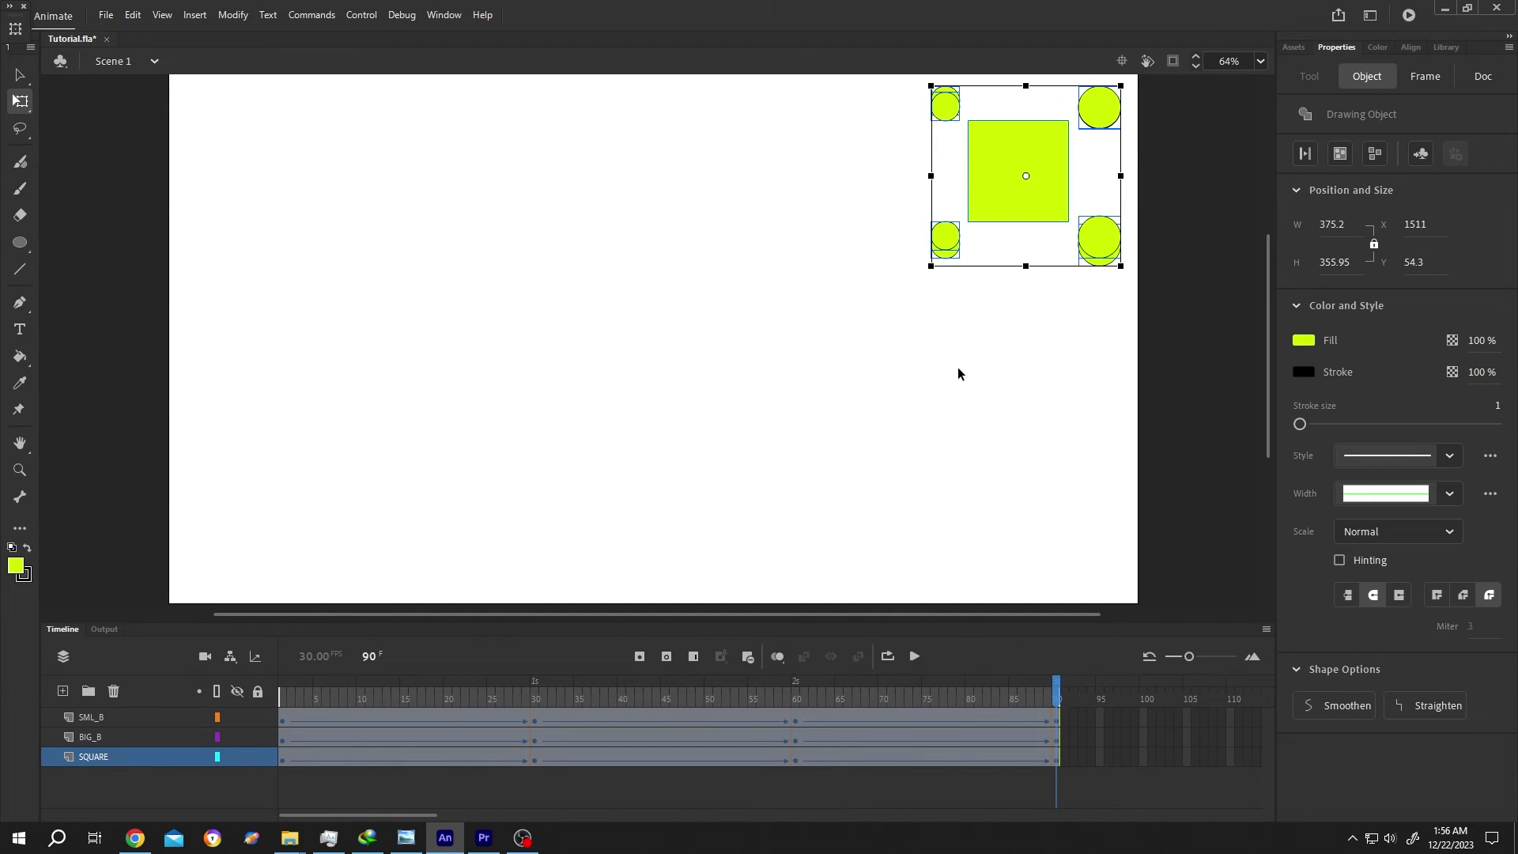
- Uncheck Edit Multiple Frames and play the relocated top-right animation
click(360, 15)
mouse_move(386, 264)
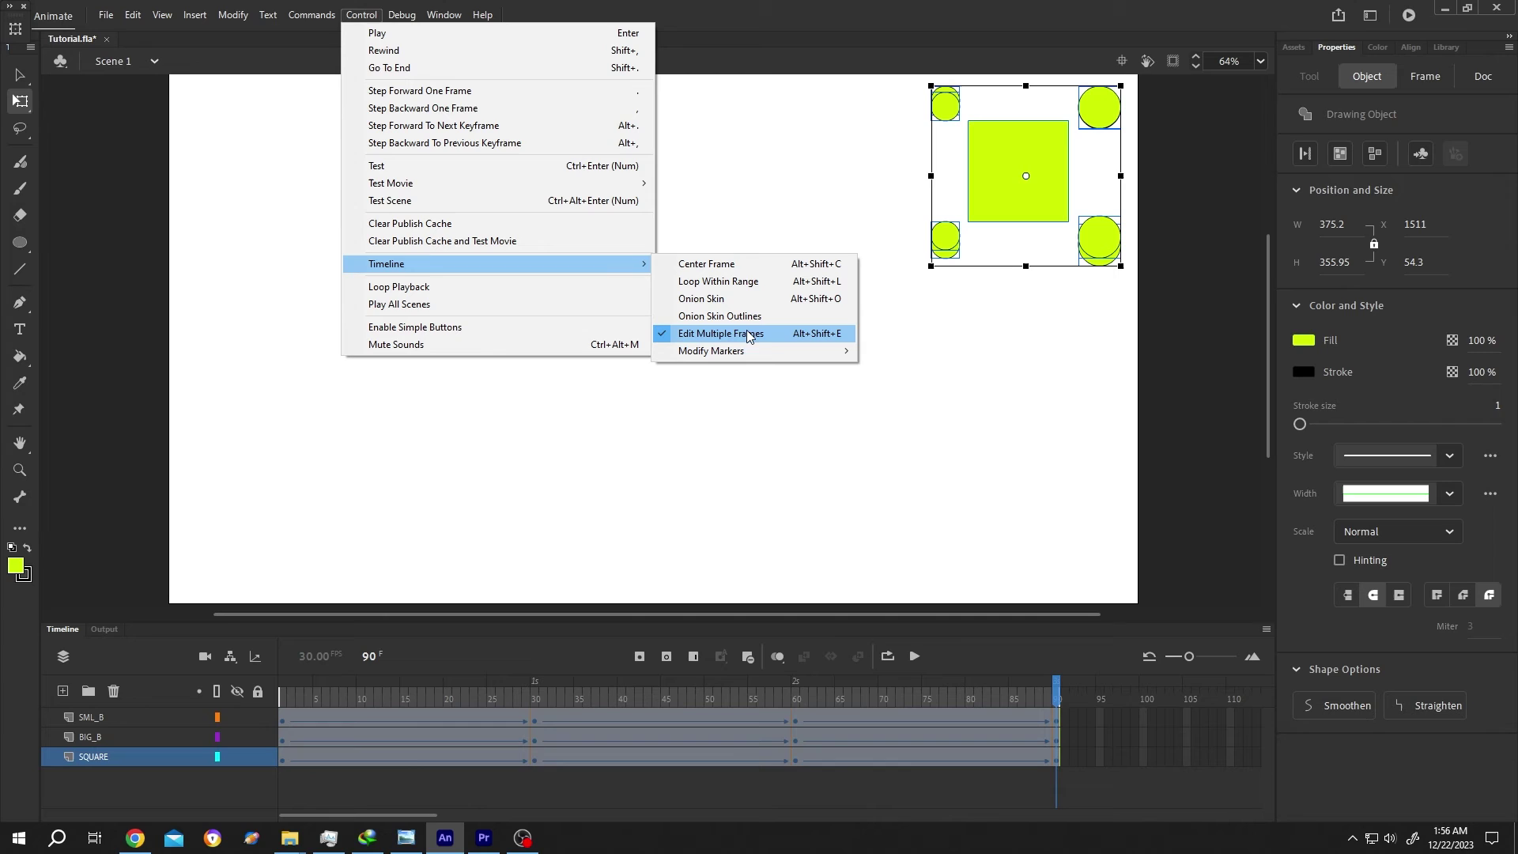
click(765, 334)
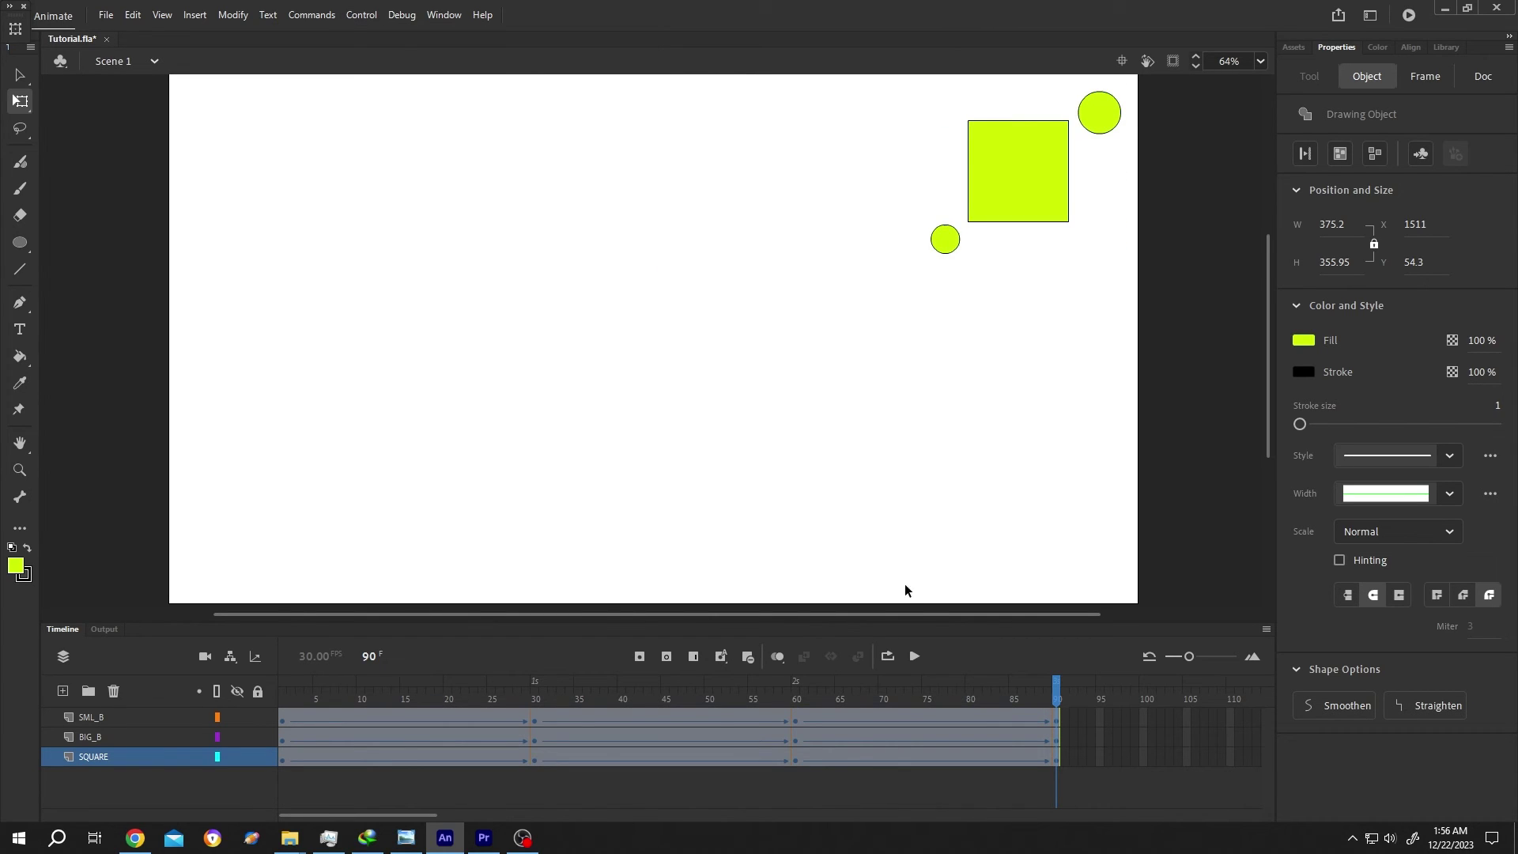
click(914, 655)
click(914, 656)
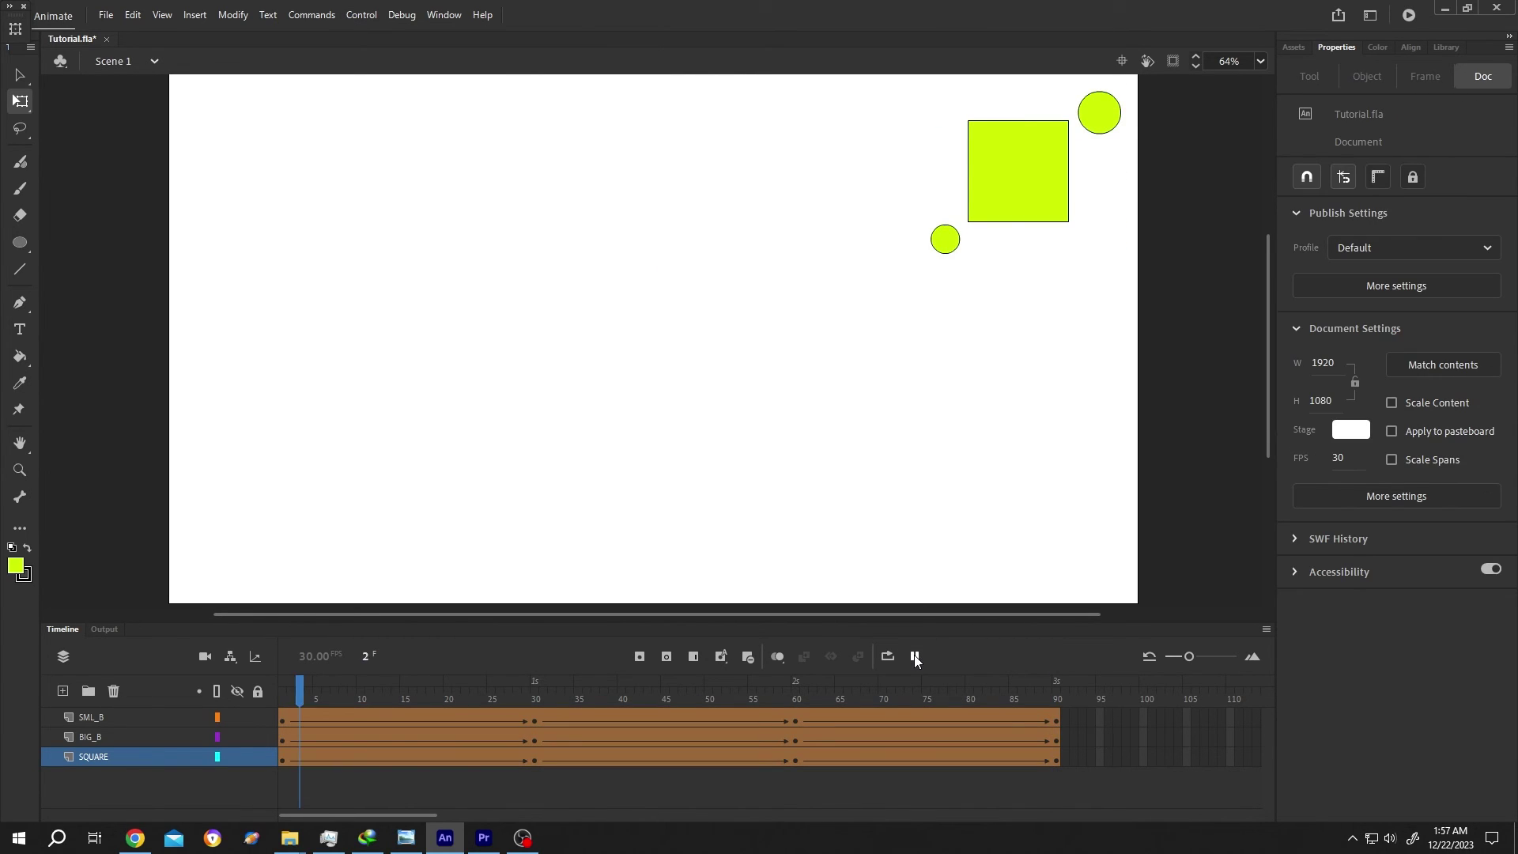